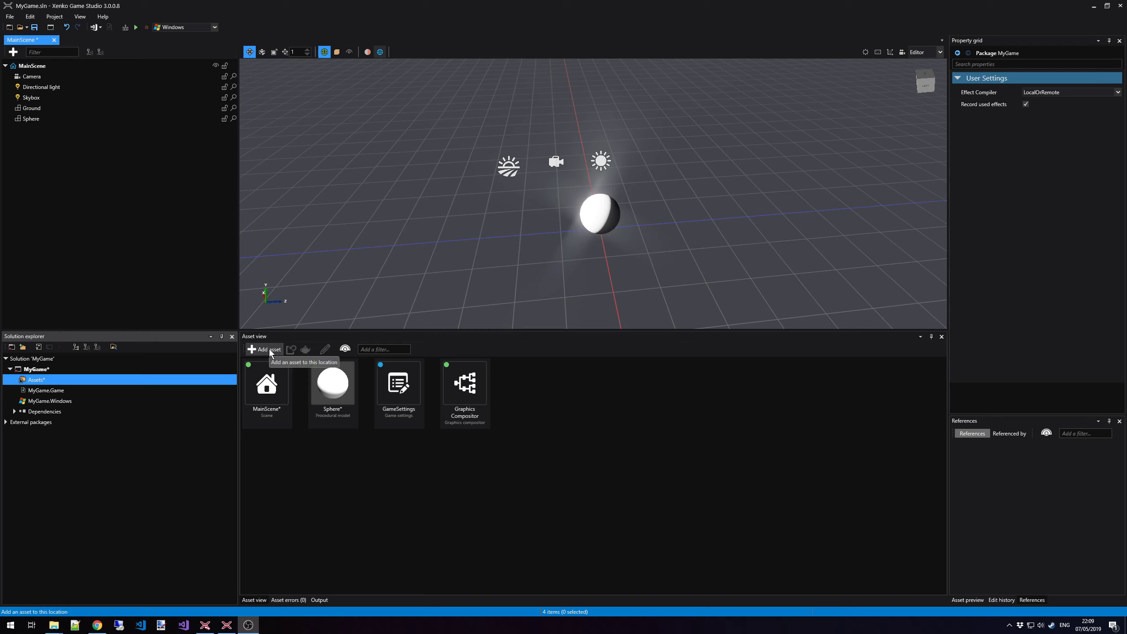
# Import rooftile.png and wood.png from the VariousResources folder into the project's assets as Color textures
pyautogui.click(269, 349)
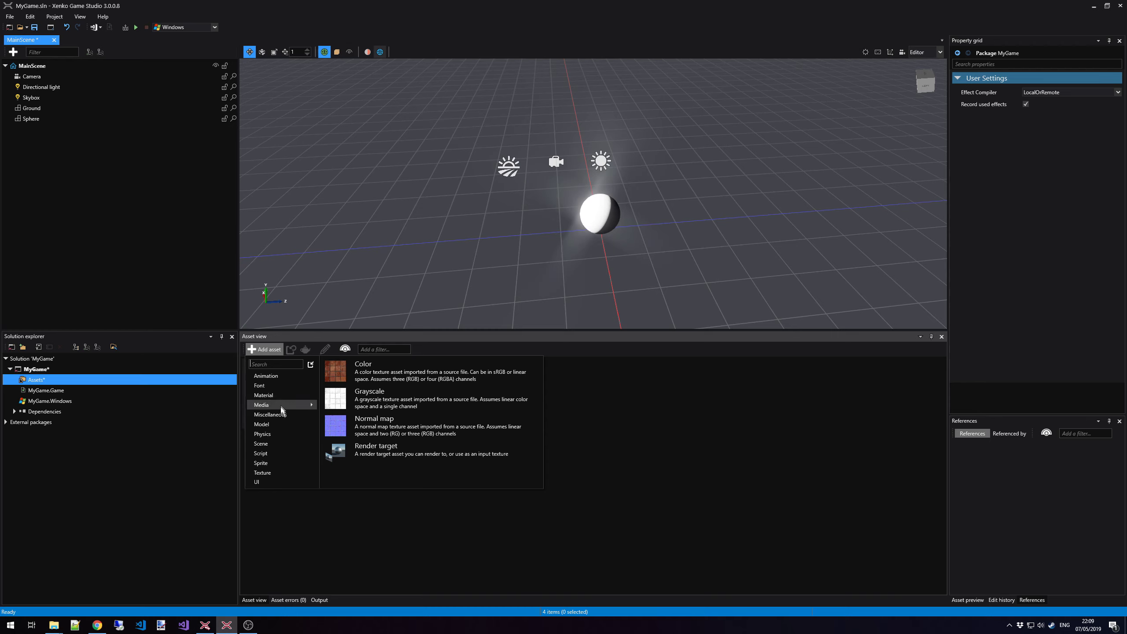
pyautogui.moveTo(296, 428)
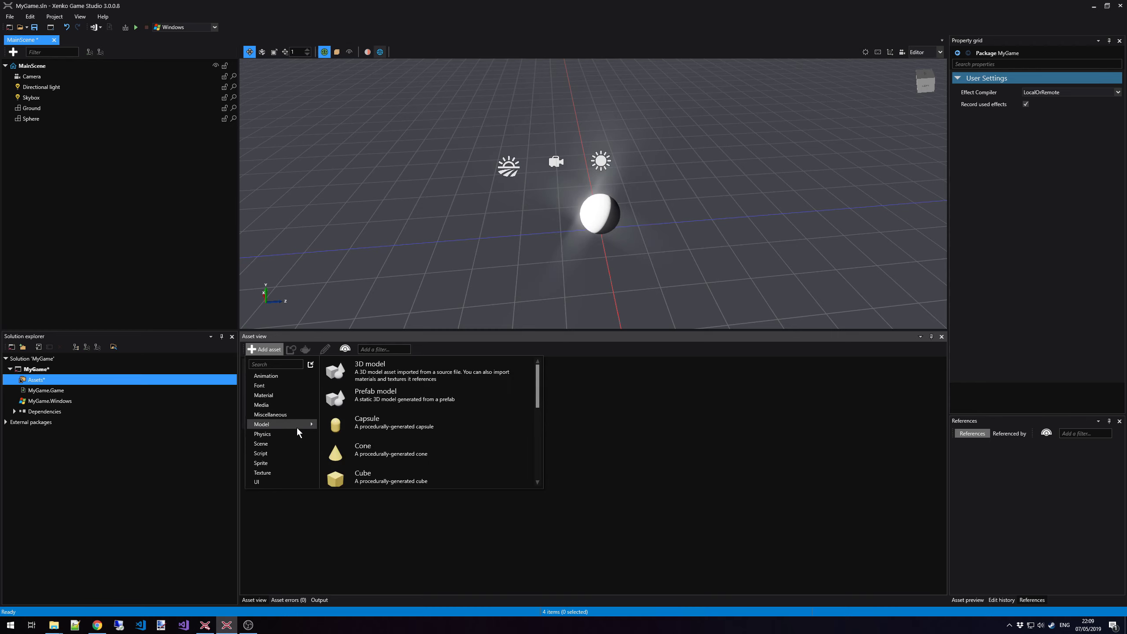
pyautogui.moveTo(291, 470)
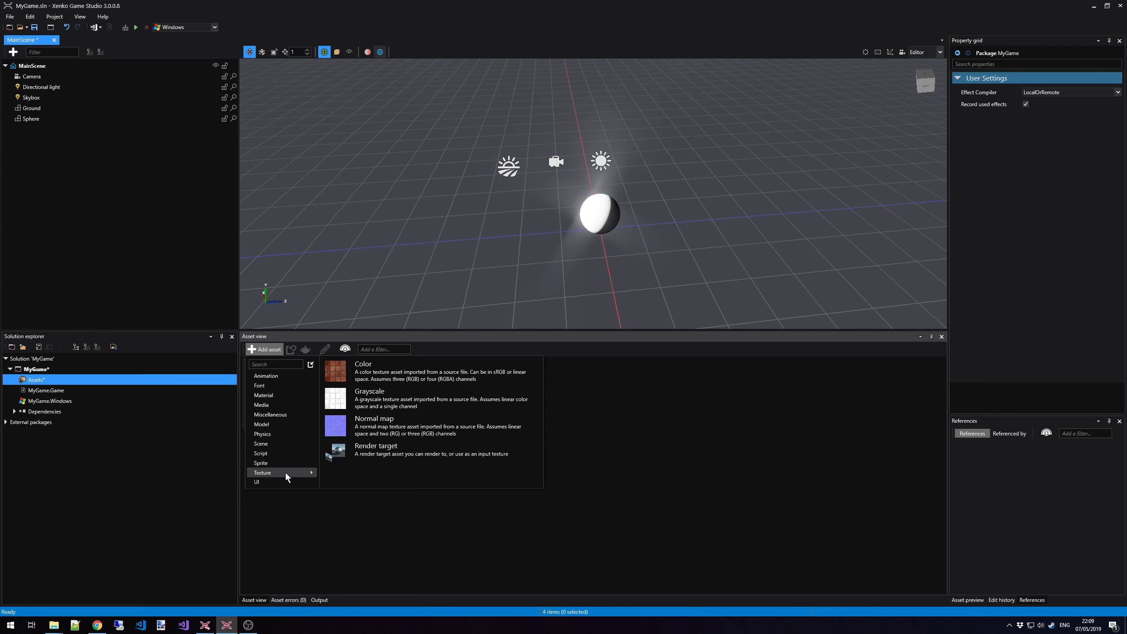
pyautogui.click(285, 472)
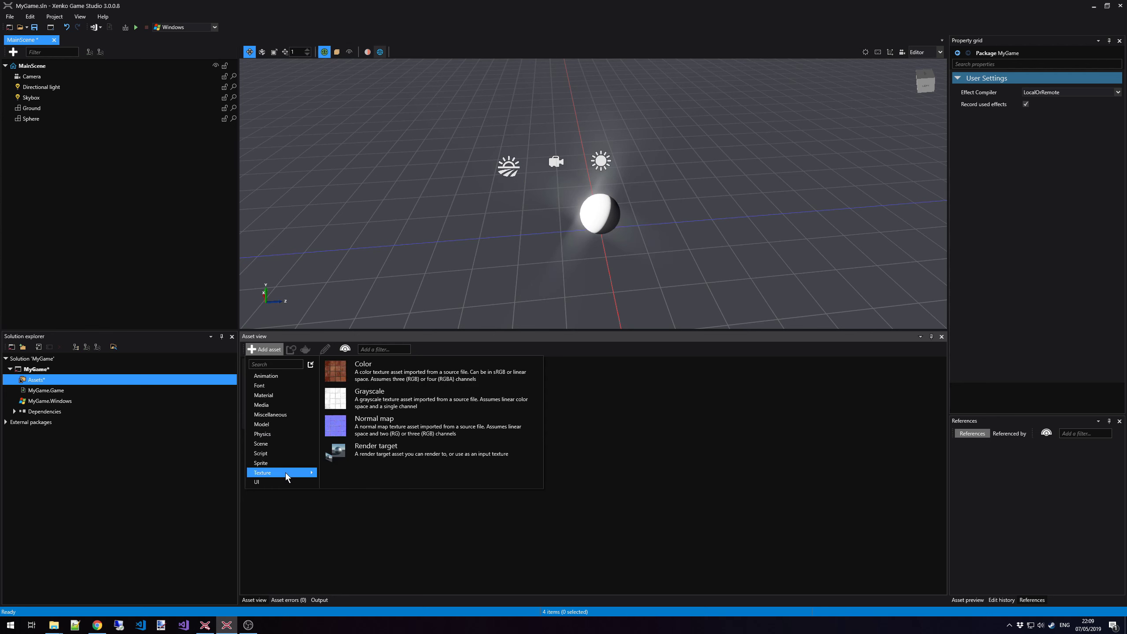
pyautogui.click(404, 373)
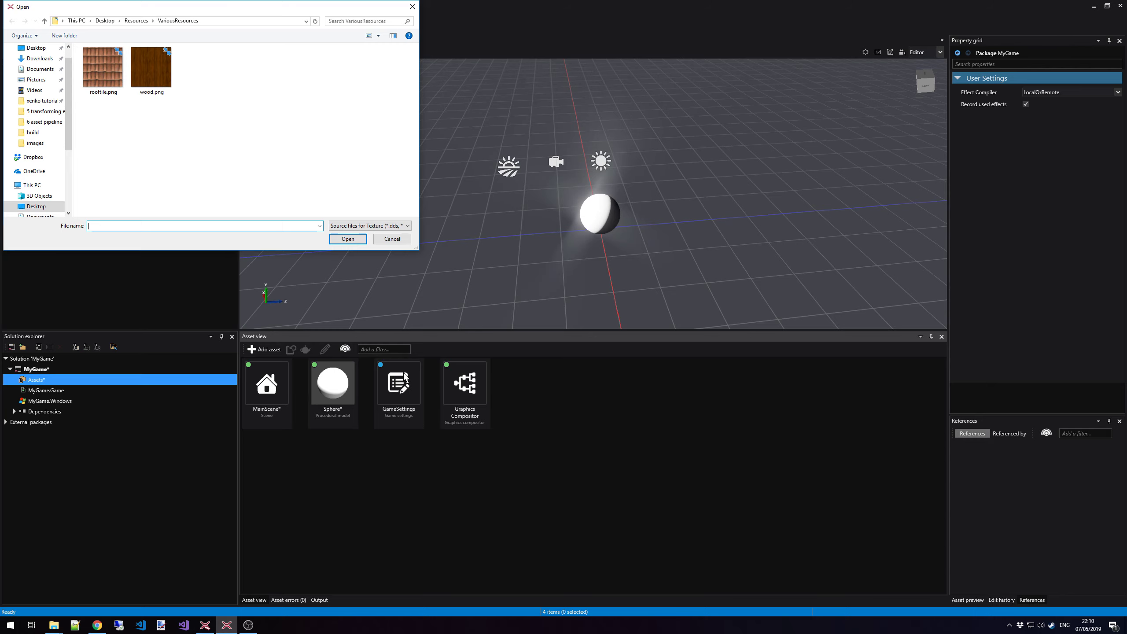
pyautogui.click(227, 100)
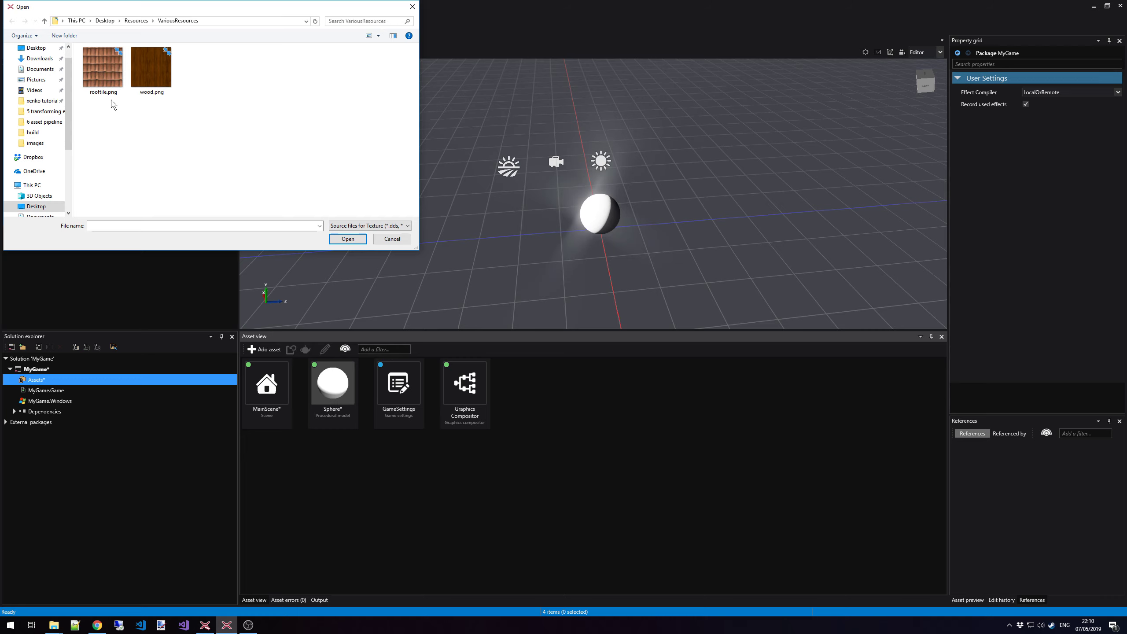
pyautogui.click(105, 76)
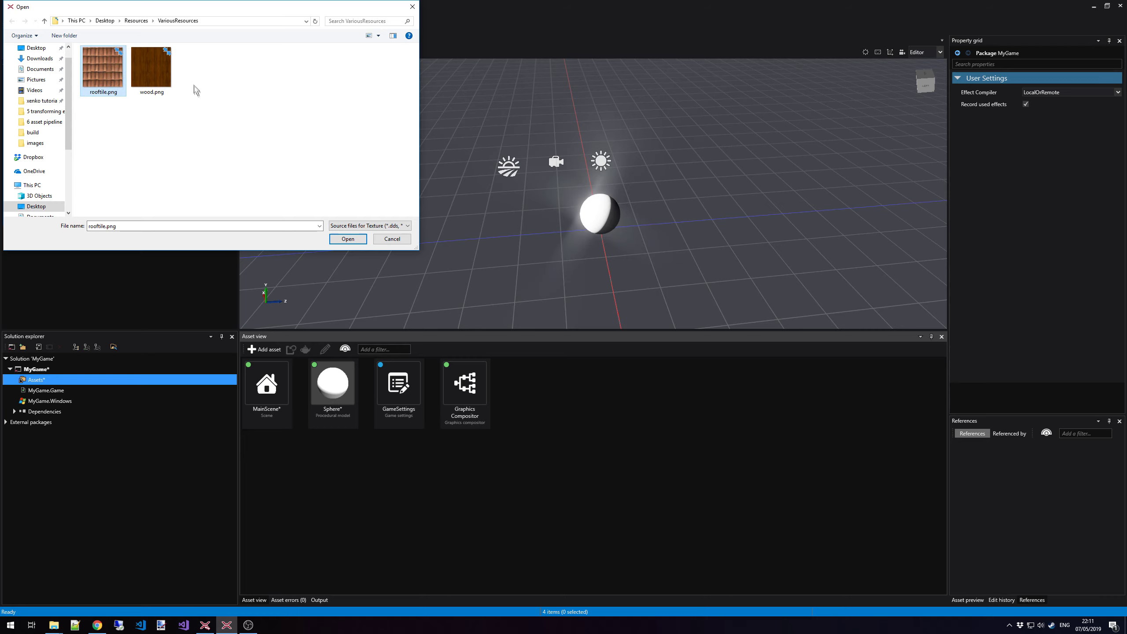
pyautogui.moveTo(206, 111); pyautogui.dragTo(103, 63)
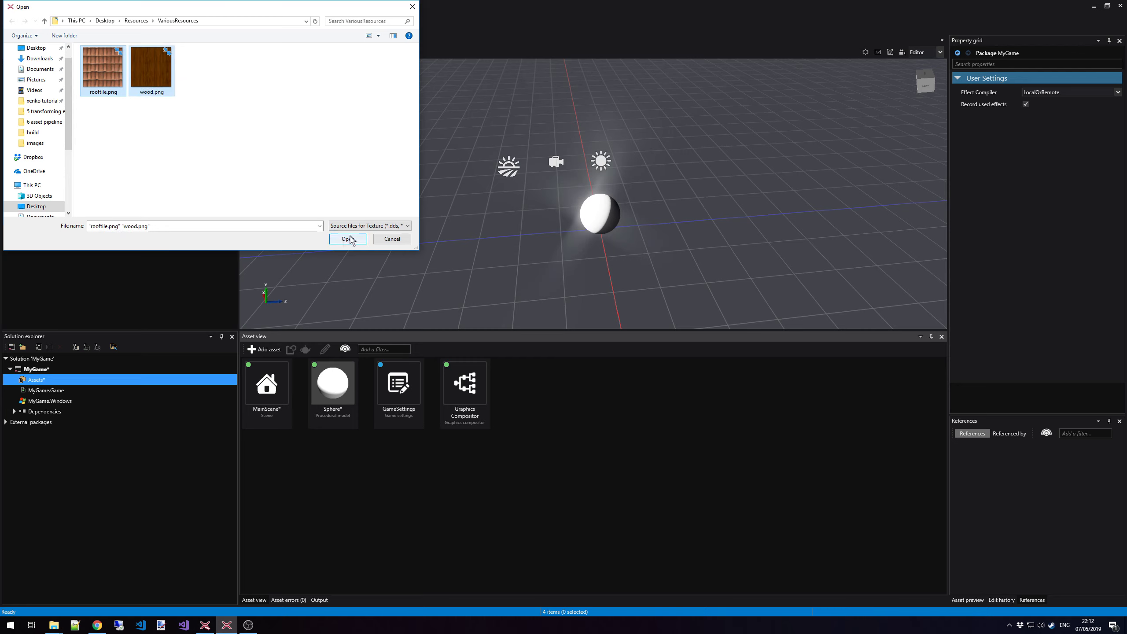
pyautogui.click(399, 226)
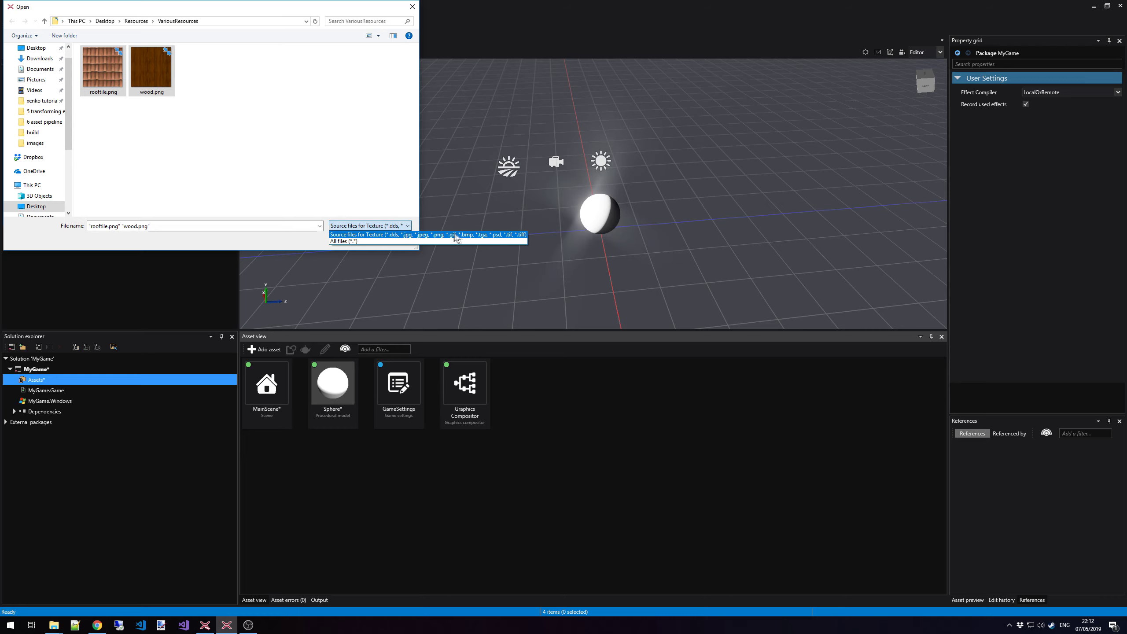
pyautogui.click(386, 235)
pyautogui.click(359, 239)
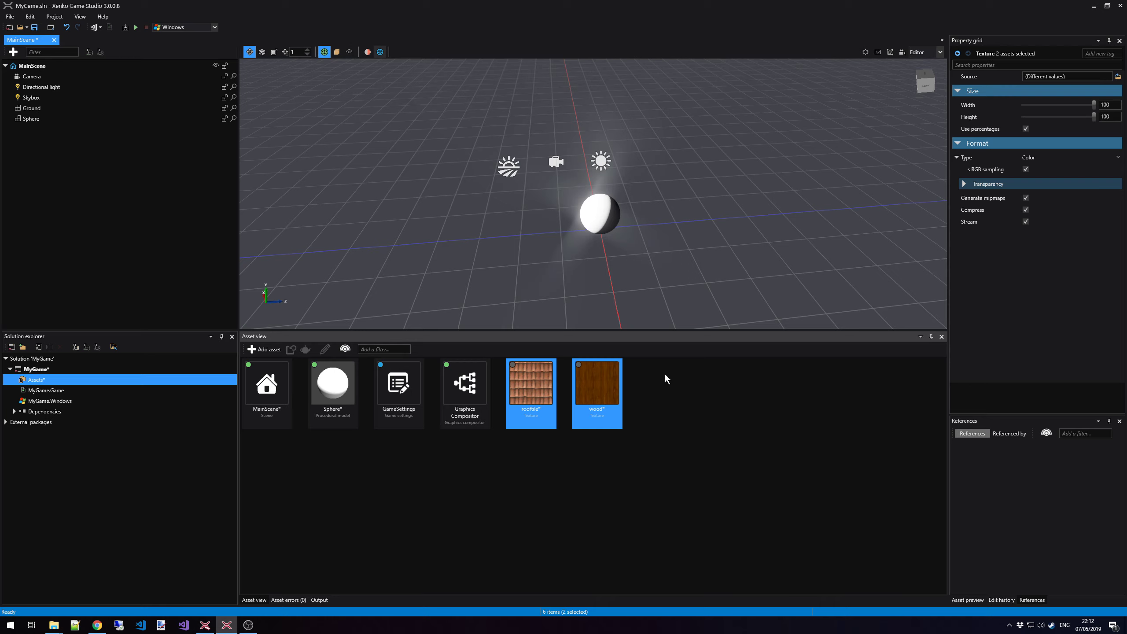
pyautogui.click(278, 351)
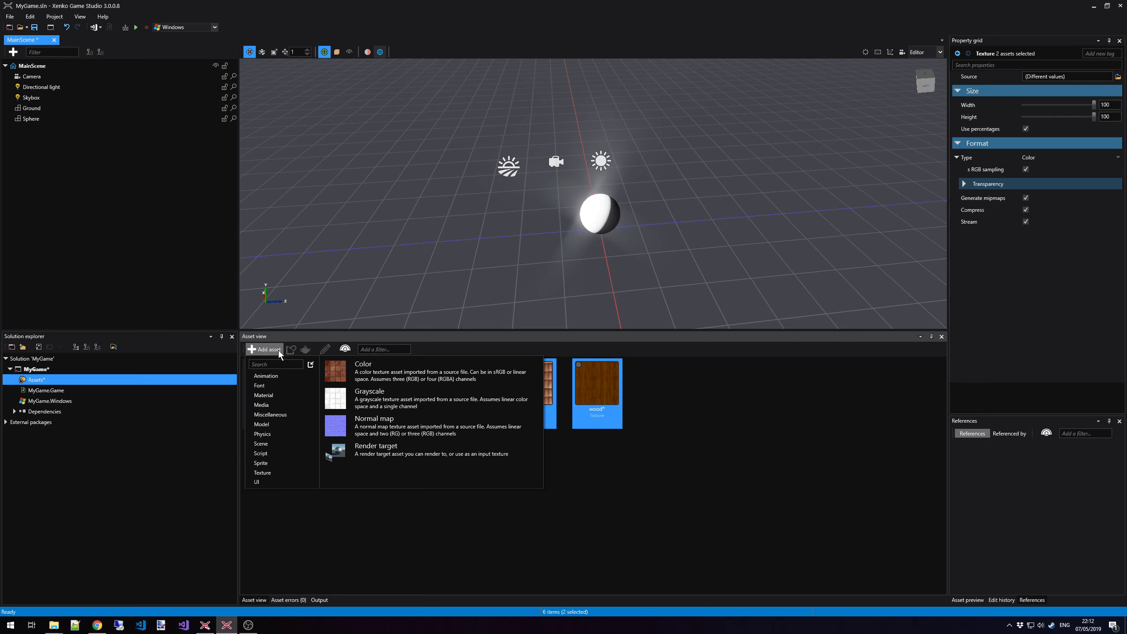
pyautogui.moveTo(279, 424)
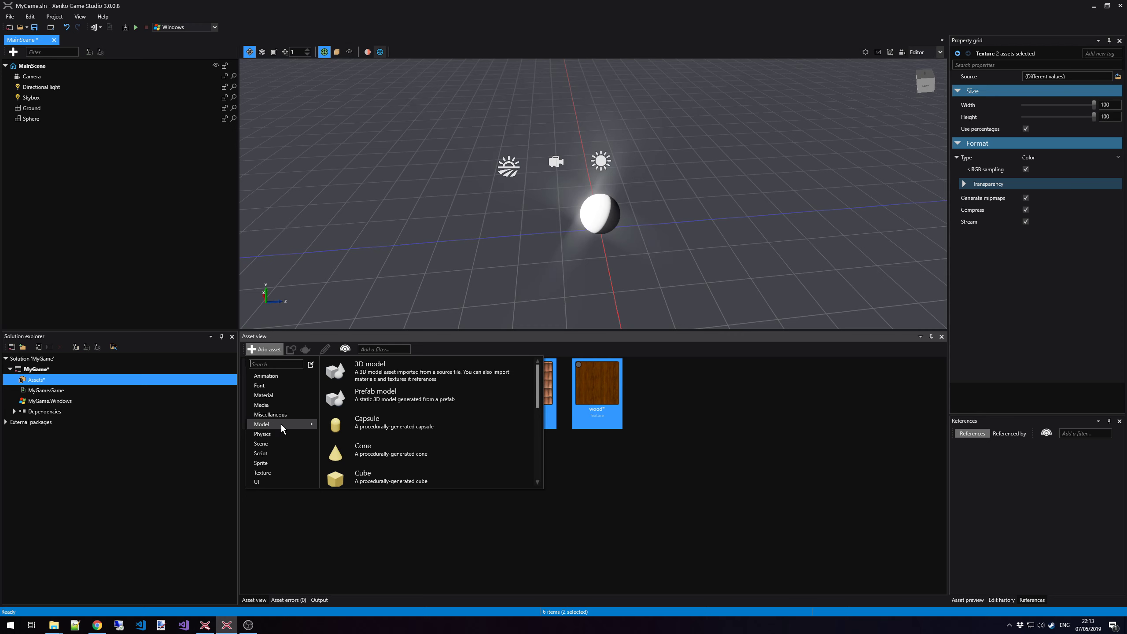
pyautogui.click(628, 456)
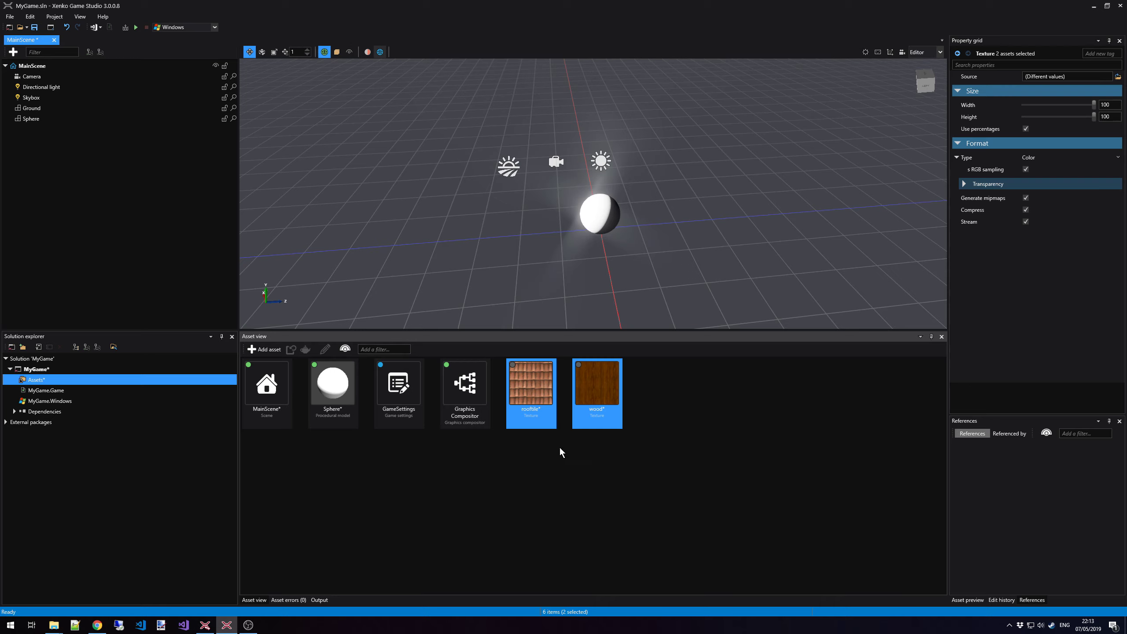
pyautogui.click(542, 414)
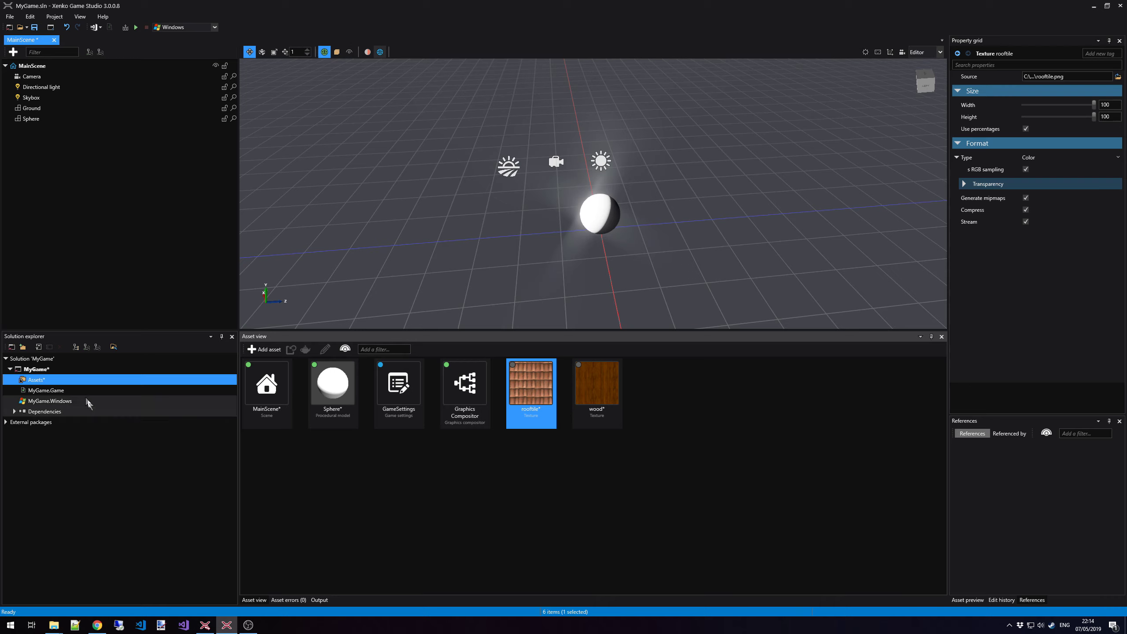
# Show the MyGame package in File Explorer and paste the copied TextureExample and VariousResources folders into its Resources folder
pyautogui.rightClick(62, 369)
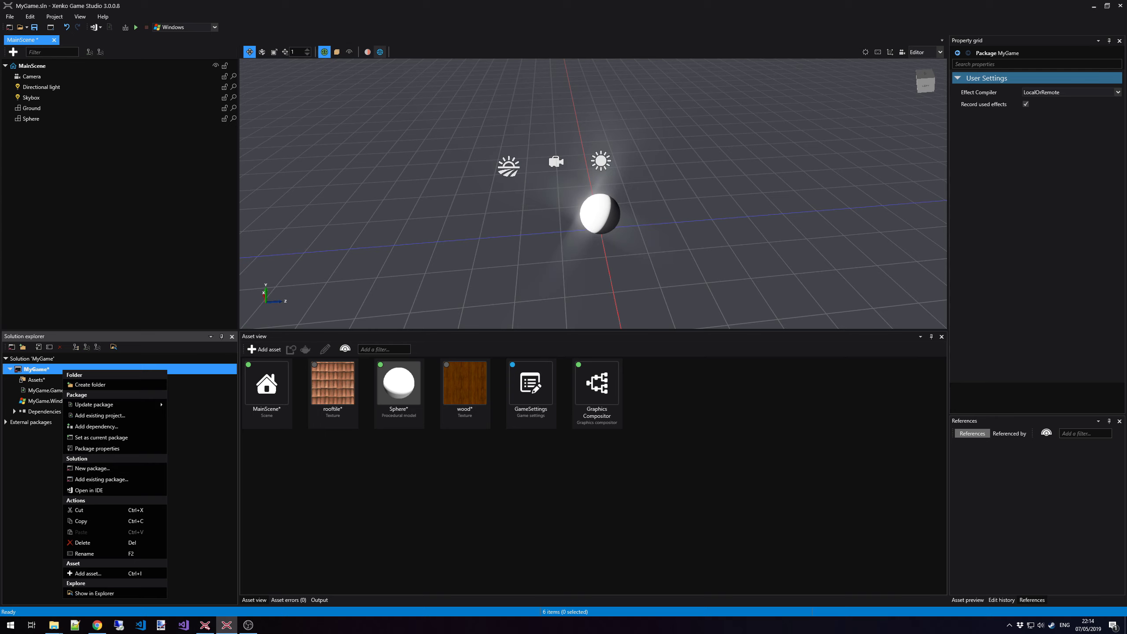
pyautogui.click(110, 594)
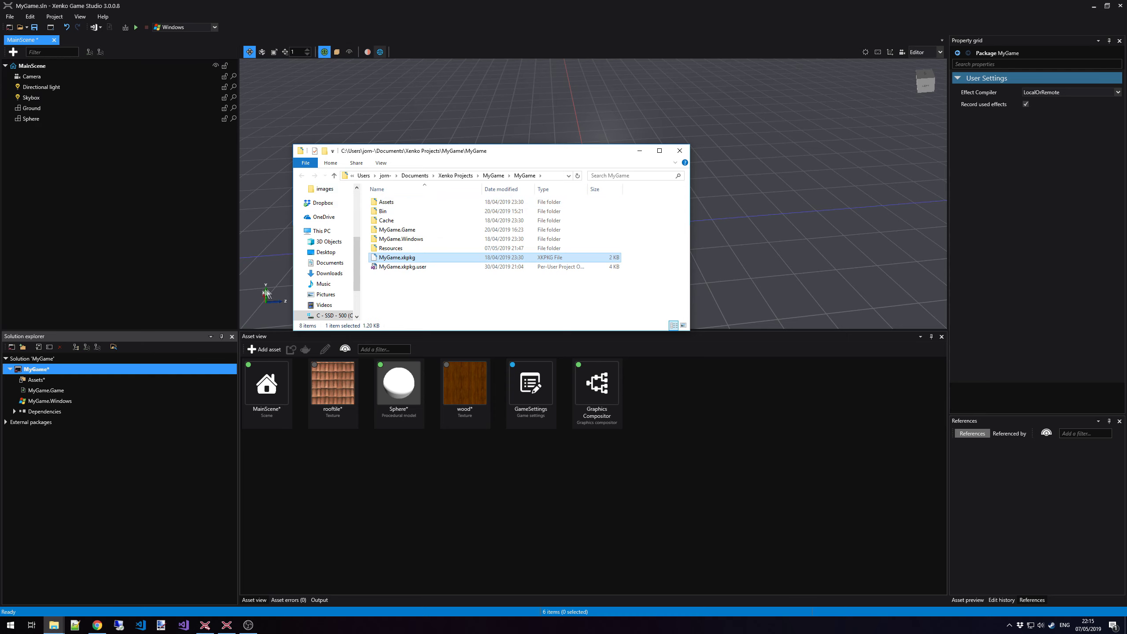
pyautogui.doubleClick(390, 248)
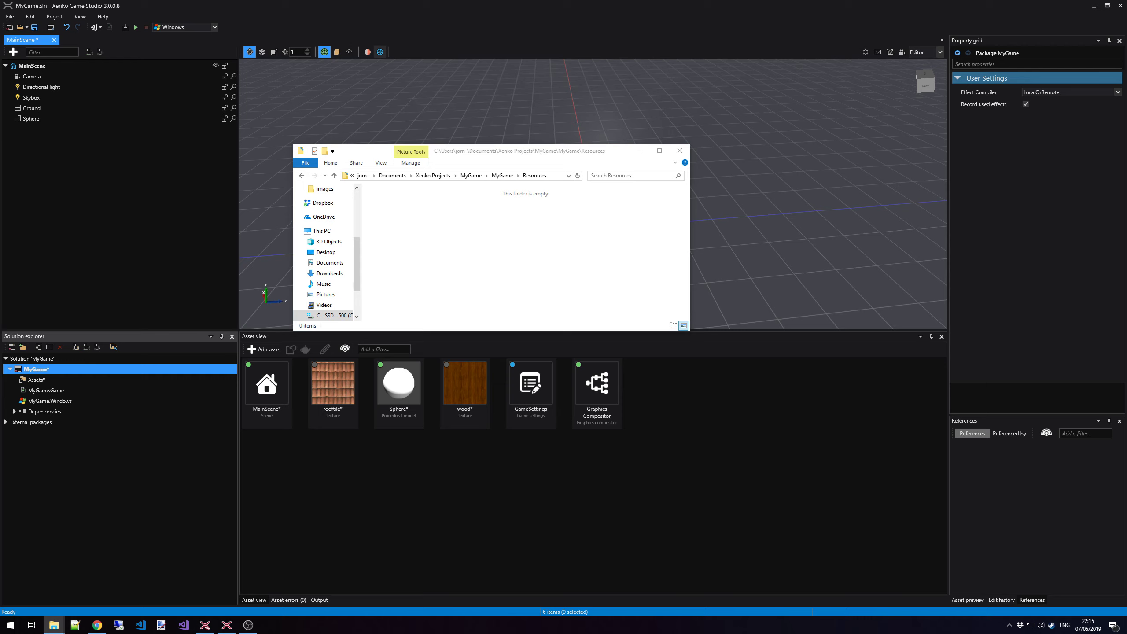
pyautogui.click(456, 266)
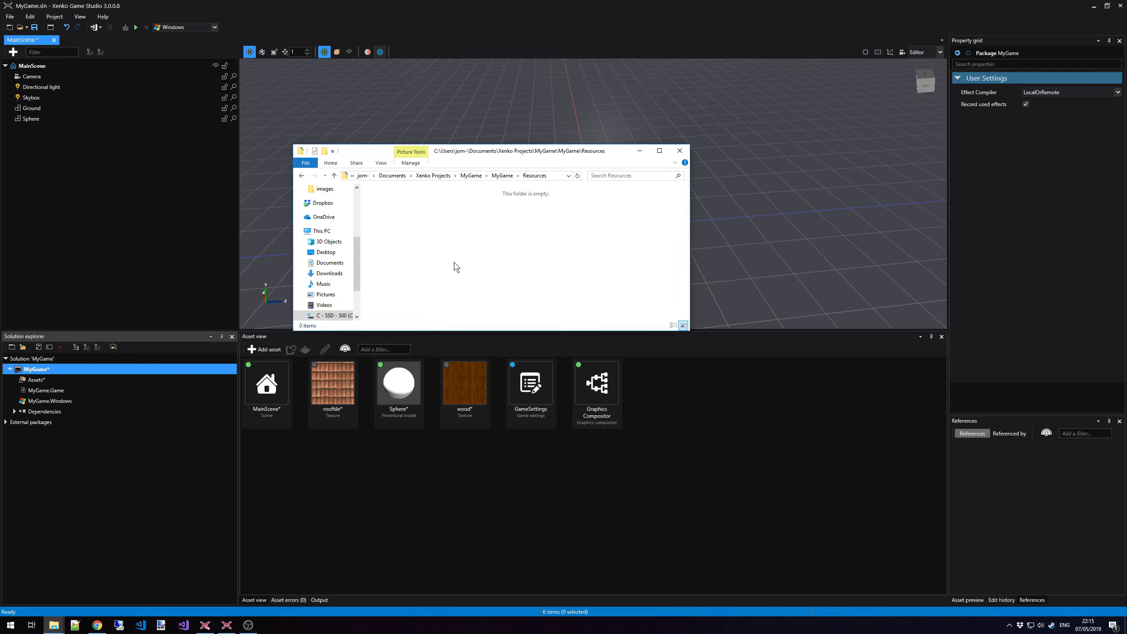
pyautogui.hotkey('ctrl', 'v')
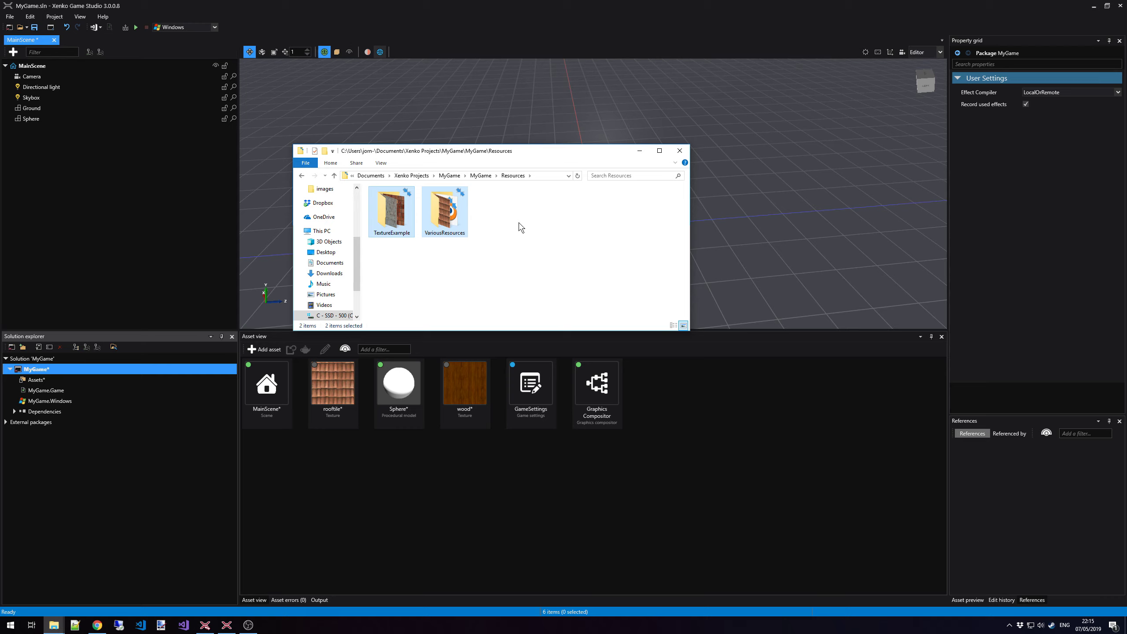
# Delete the wood and rooftile texture assets from the project
pyautogui.click(469, 389)
pyautogui.keyDown('ctrl'); pyautogui.click(334, 393); pyautogui.keyUp('ctrl')
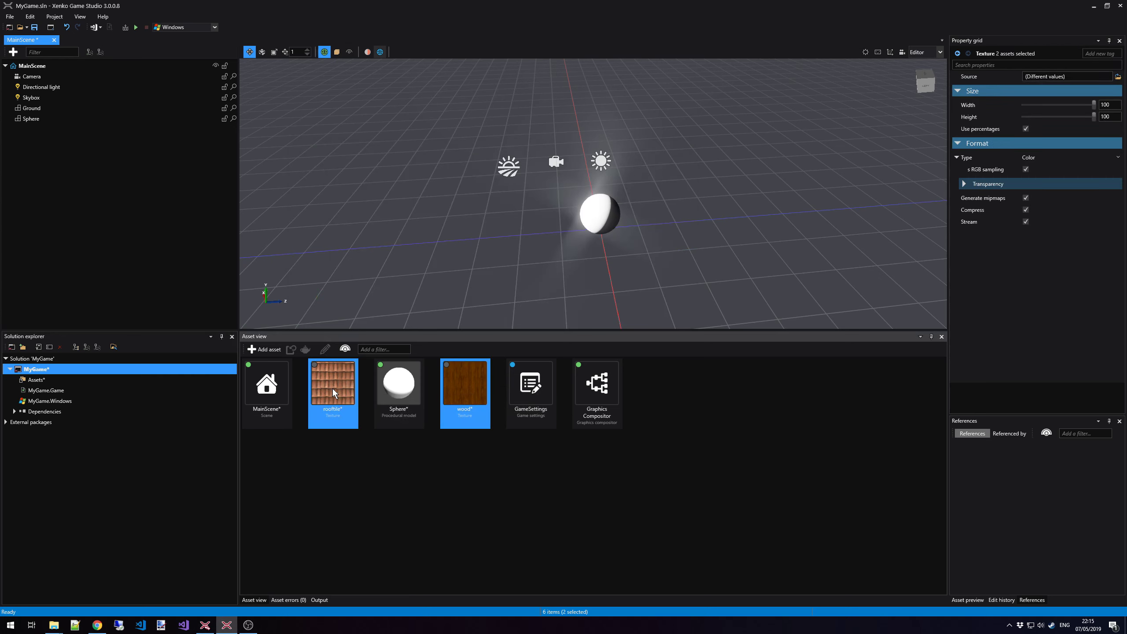
pyautogui.press('Delete')
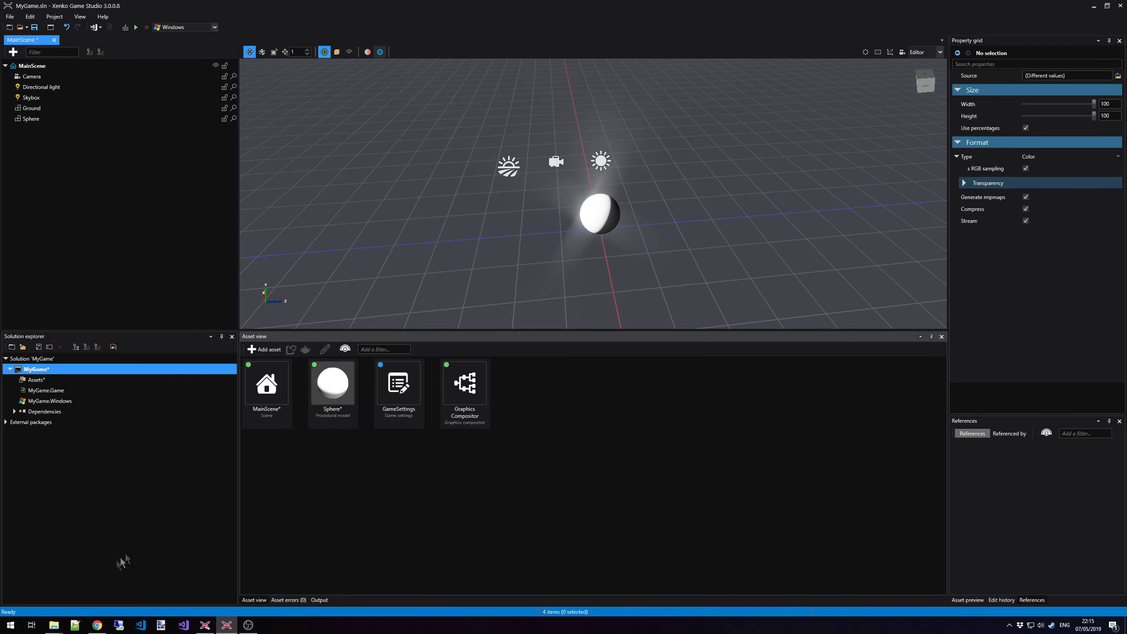
# Import Brick.png and Granite.jpg from the TextureExample folder in the project's Resources as Color texture assets
pyautogui.moveTo(54, 624)
pyautogui.click(168, 601)
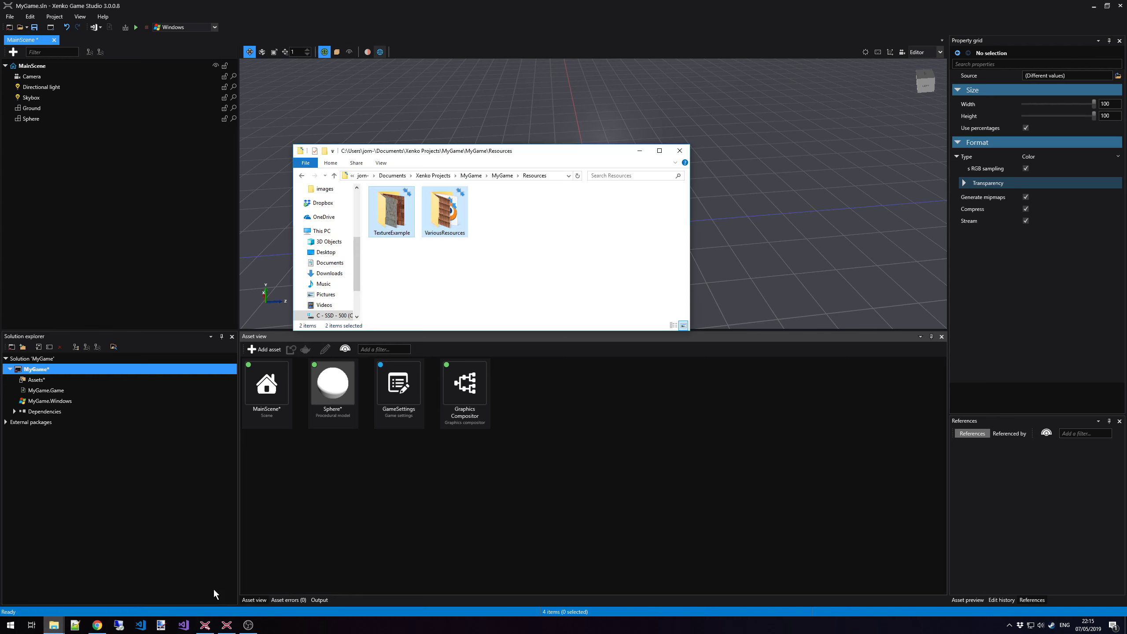
pyautogui.doubleClick(392, 221)
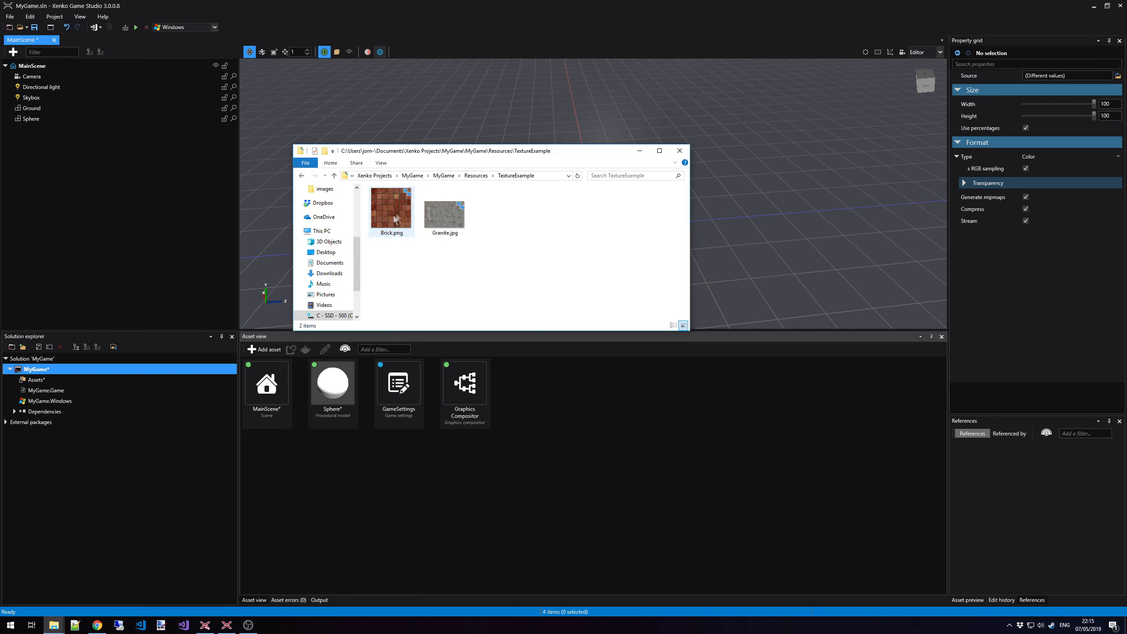
pyautogui.moveTo(523, 261); pyautogui.dragTo(477, 267)
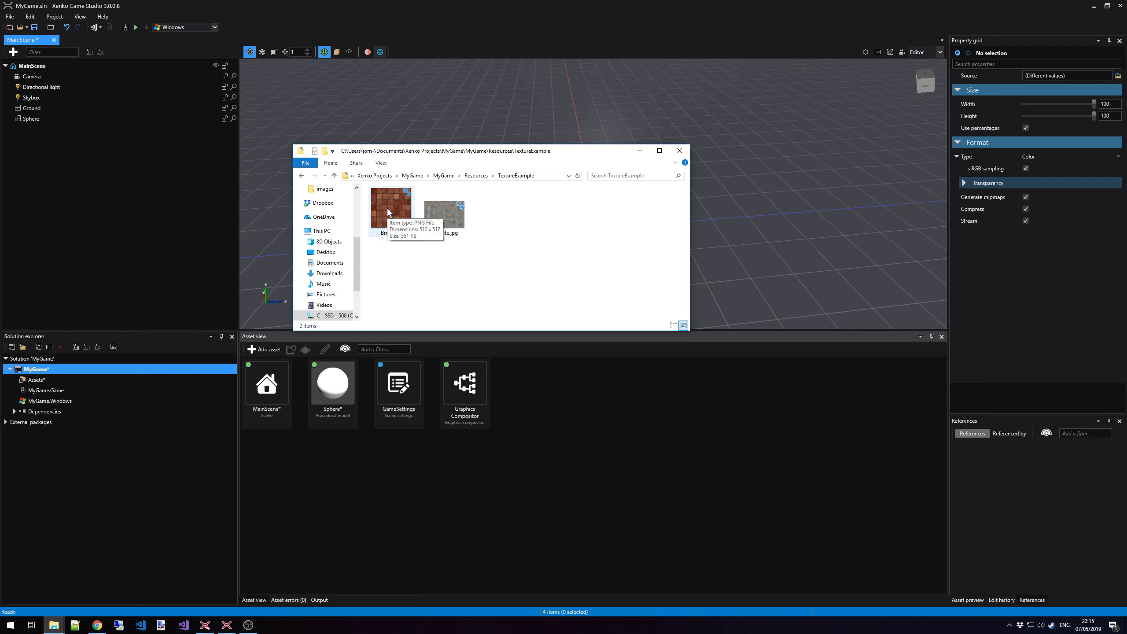
pyautogui.moveTo(389, 266); pyautogui.dragTo(531, 437)
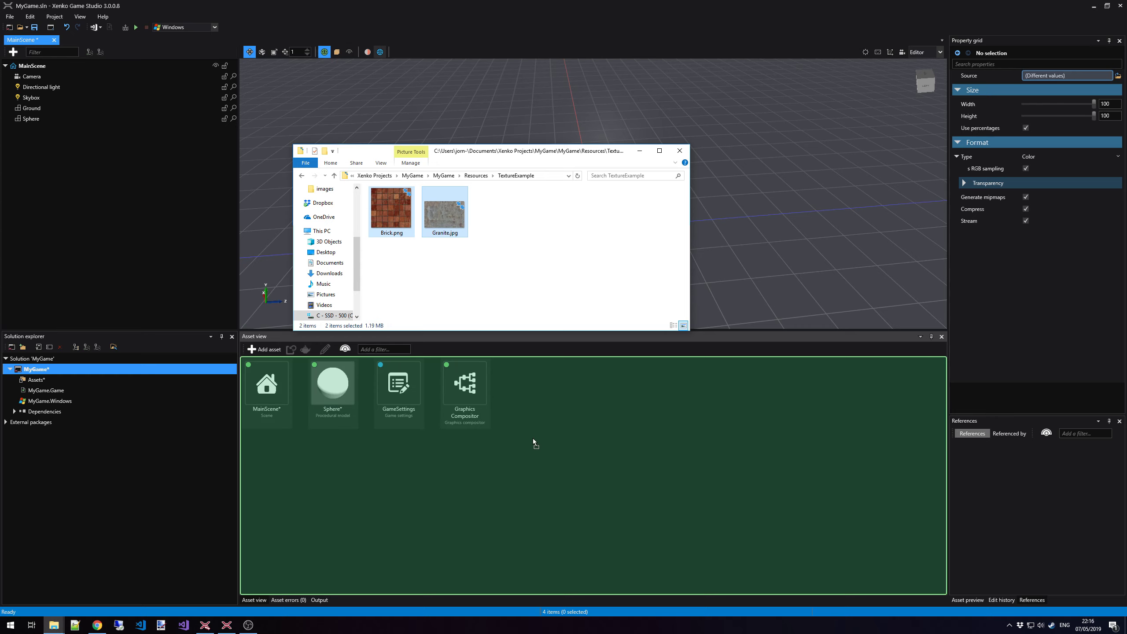
pyautogui.moveTo(532, 439); pyautogui.dragTo(532, 438)
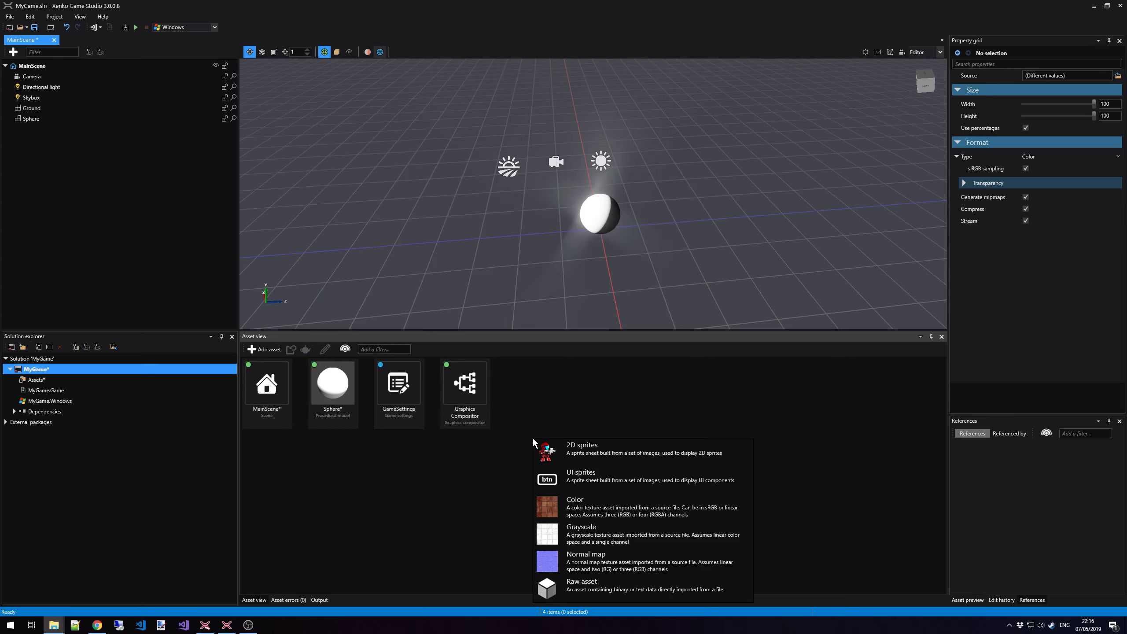
pyautogui.click(600, 509)
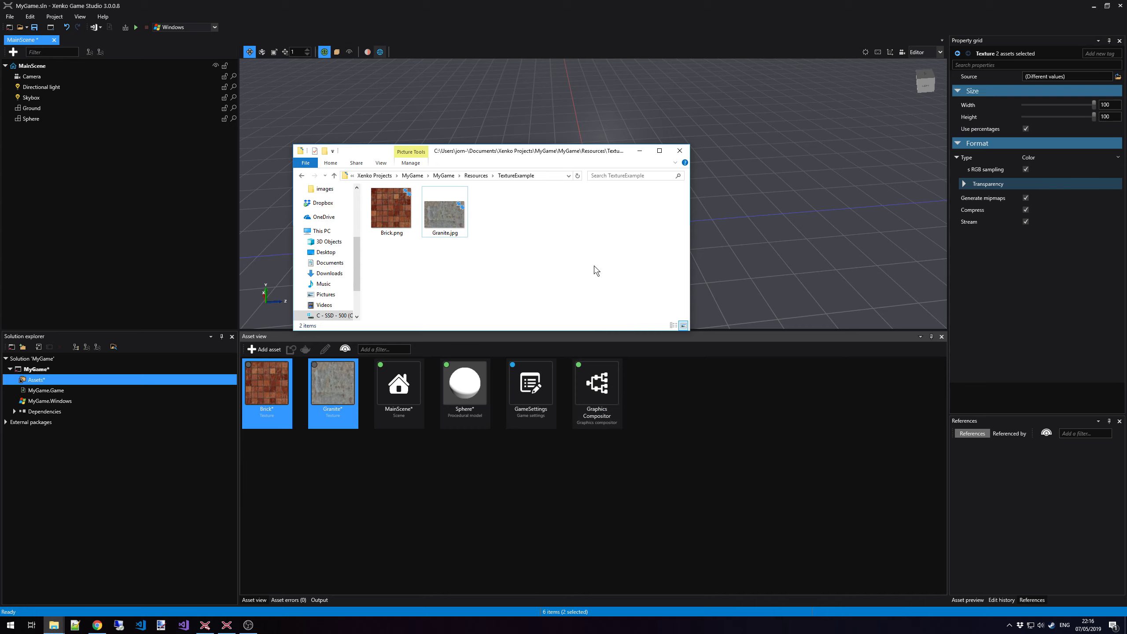
# Bring the files in the project's VariousResources folder into the assets and start importing them as a 3D model
pyautogui.press('BackSpace')
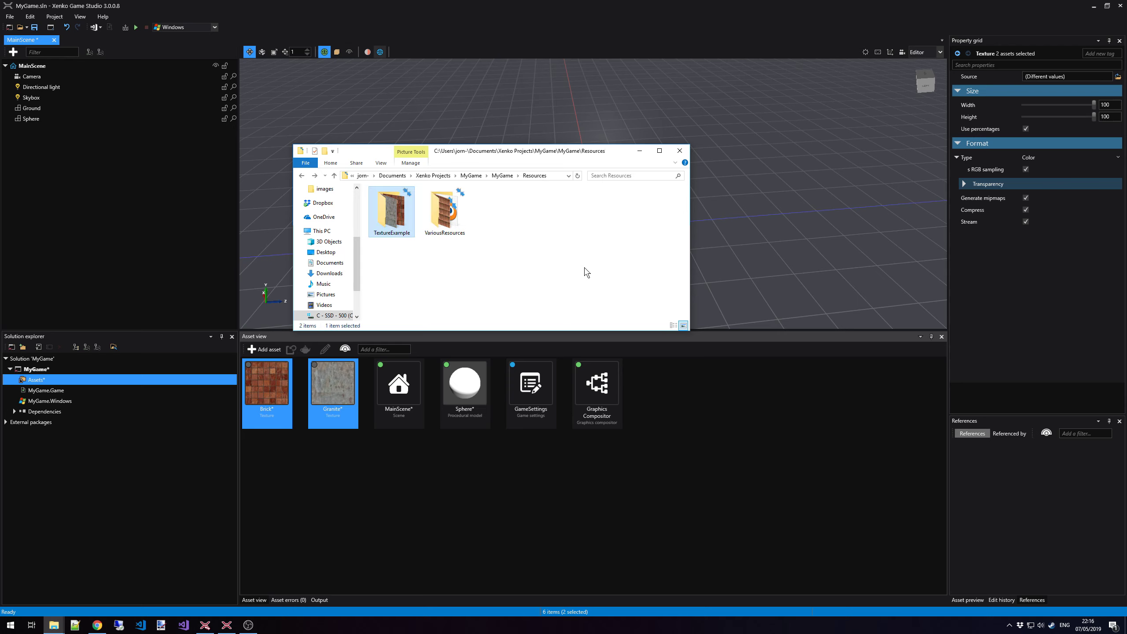
pyautogui.doubleClick(447, 210)
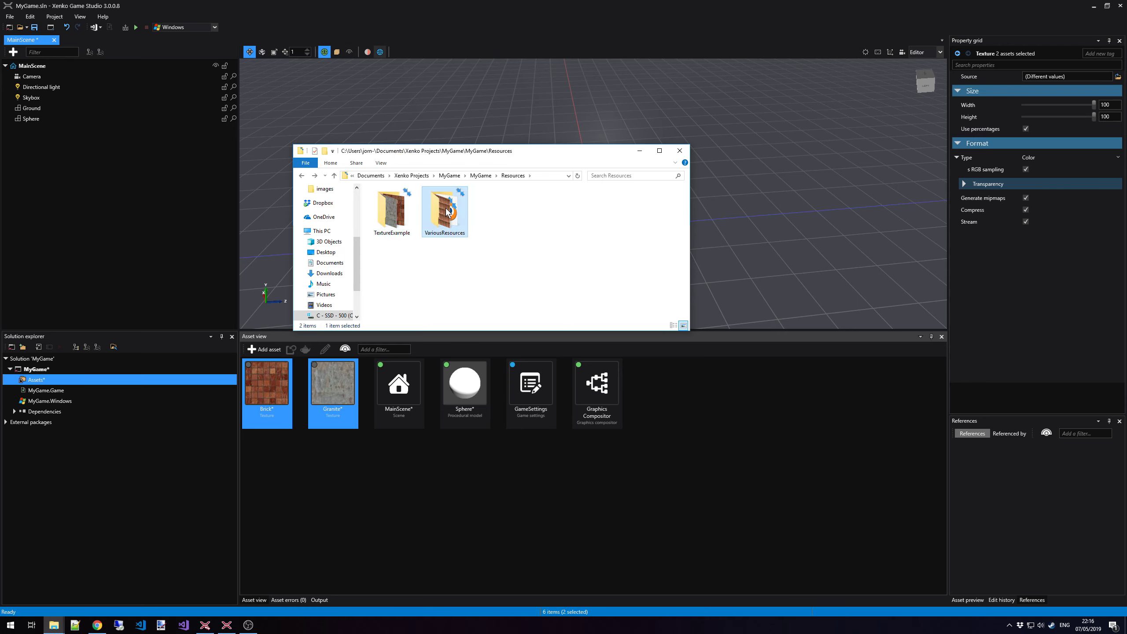
pyautogui.moveTo(535, 264); pyautogui.dragTo(597, 454)
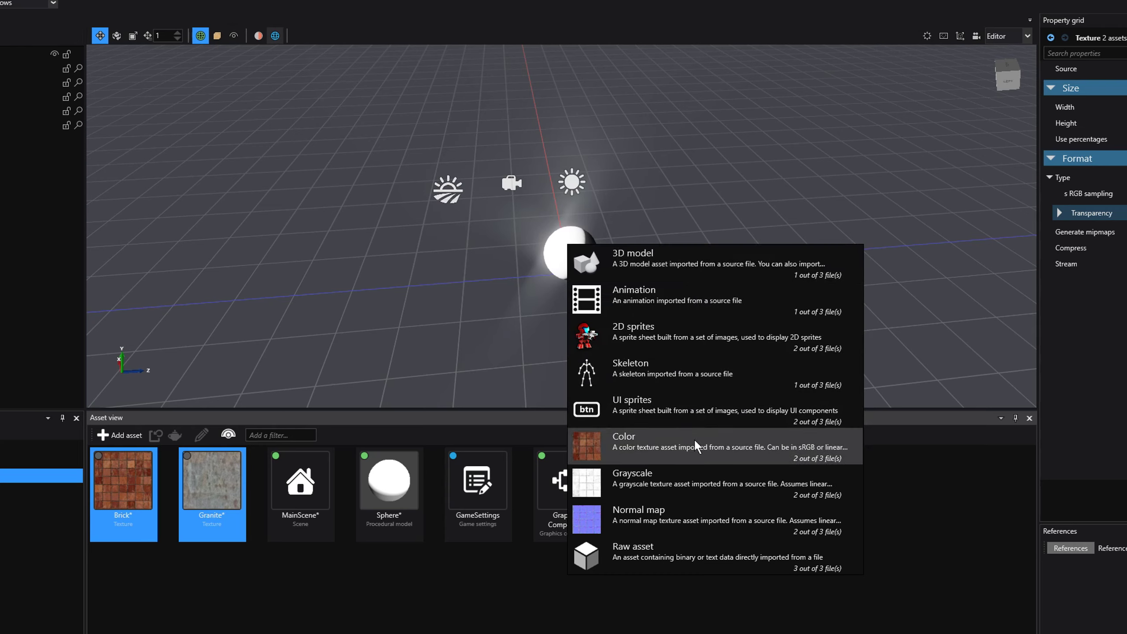
pyautogui.click(693, 273)
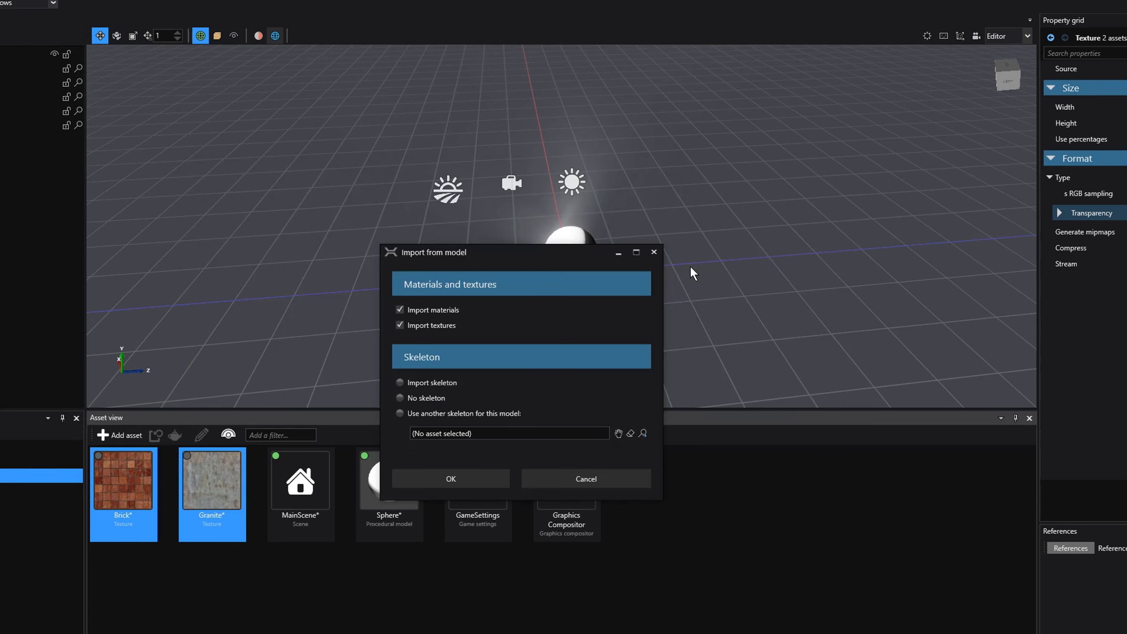
pyautogui.moveTo(541, 253); pyautogui.dragTo(565, 163)
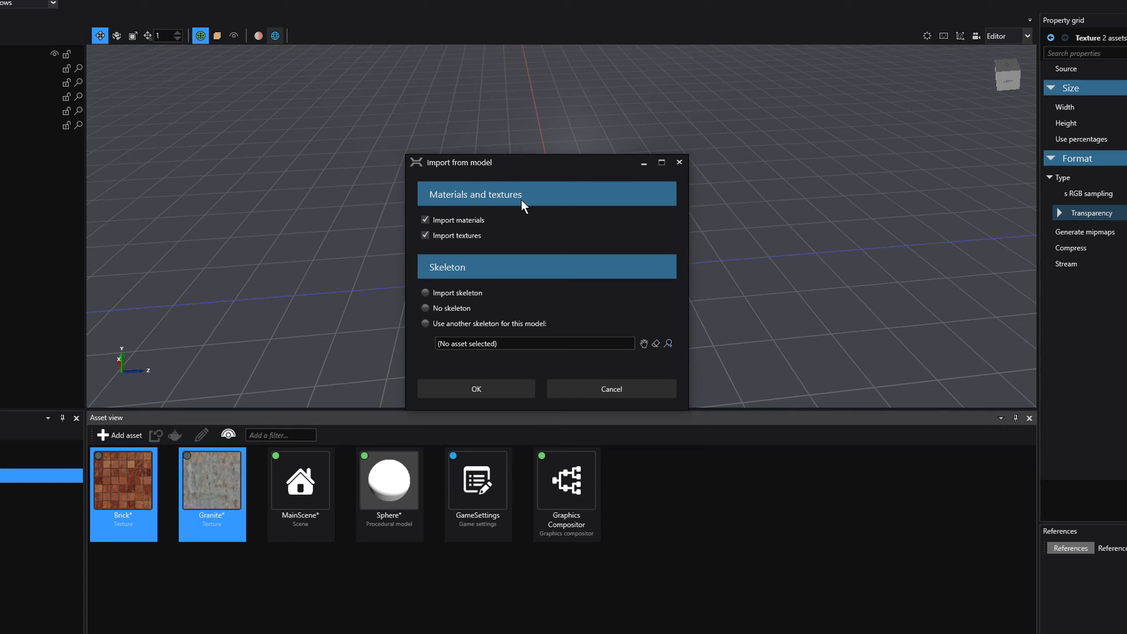